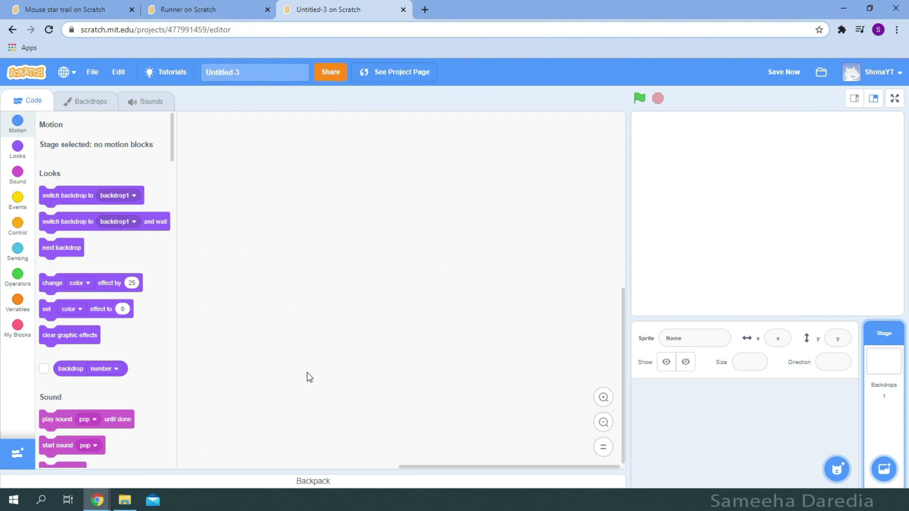
Step: Check the backpack's contents, clear an accidental text selection, and close the backpack
left_click(364, 483)
left_click(363, 484)
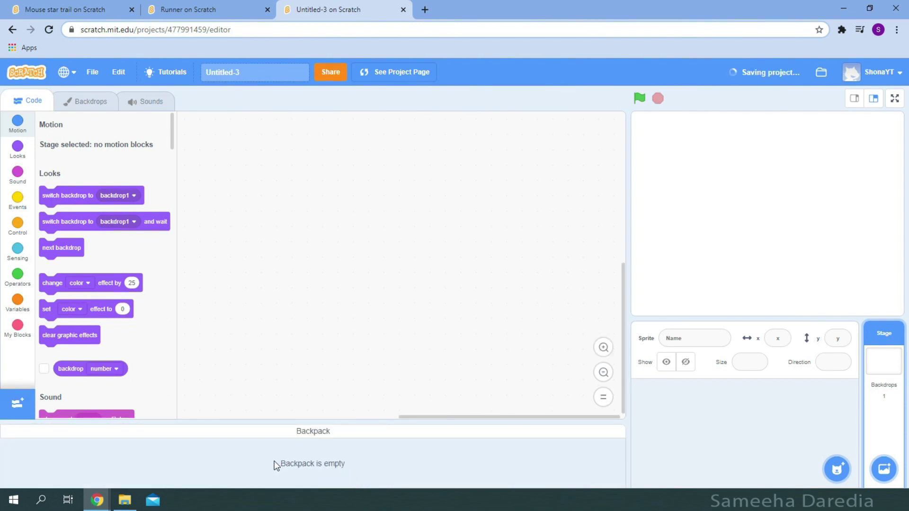
left_click_drag(273, 463, 386, 472)
left_click(384, 463)
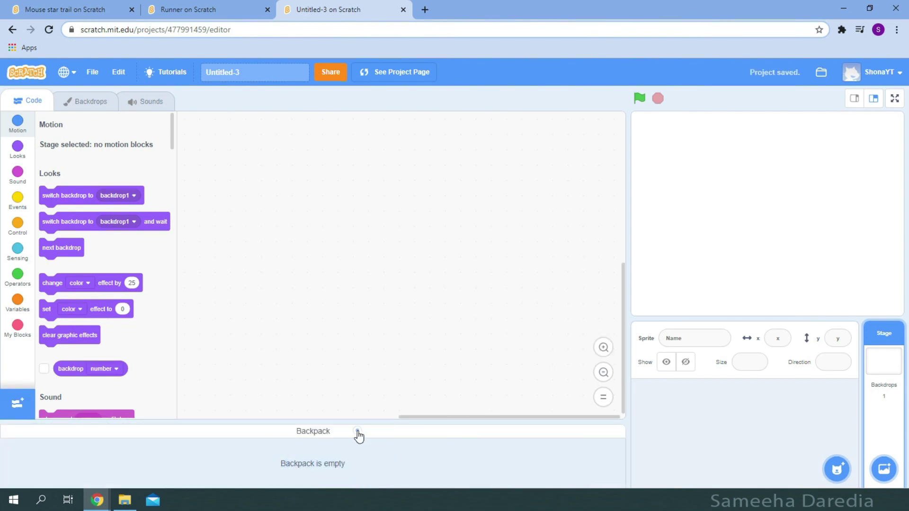
left_click(356, 431)
Step: Test-run the Mouse star trail project, then save its Sprite1 into the backpack
left_click(64, 9)
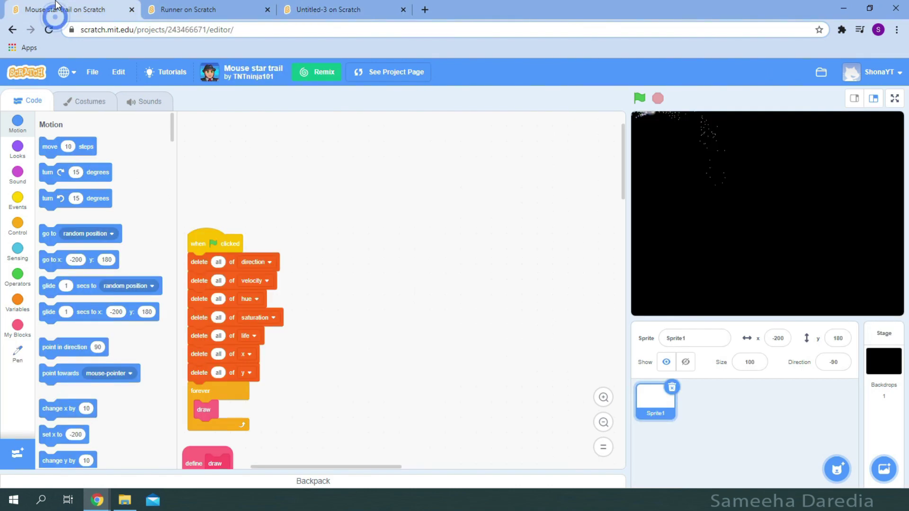
left_click(641, 99)
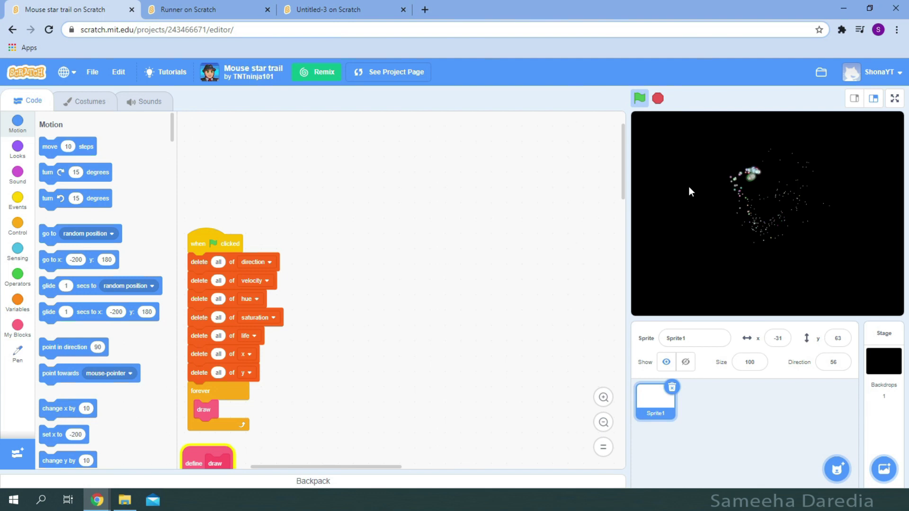
left_click(658, 98)
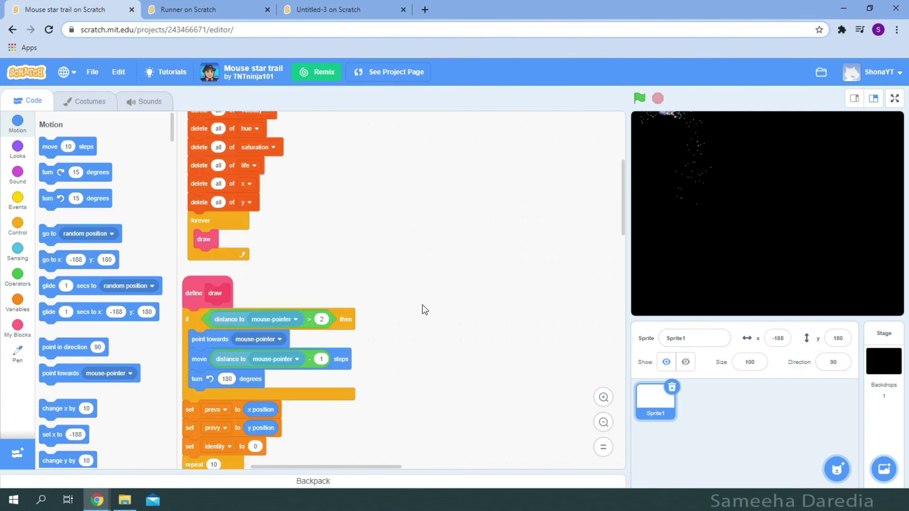
scroll(423, 305, "down", 5)
scroll(426, 302, "down", 5)
scroll(429, 301, "down", 5)
scroll(428, 298, "down", 5)
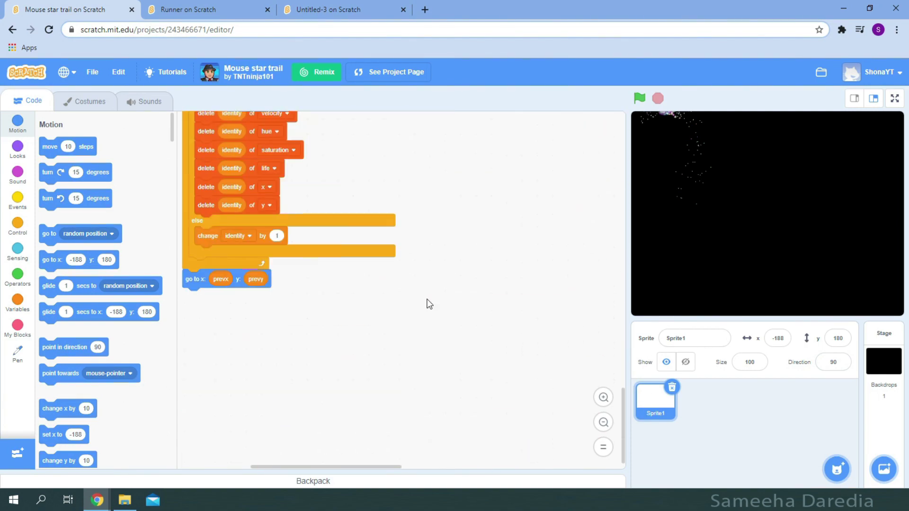
scroll(427, 303, "up", 5)
scroll(427, 303, "up", 5)
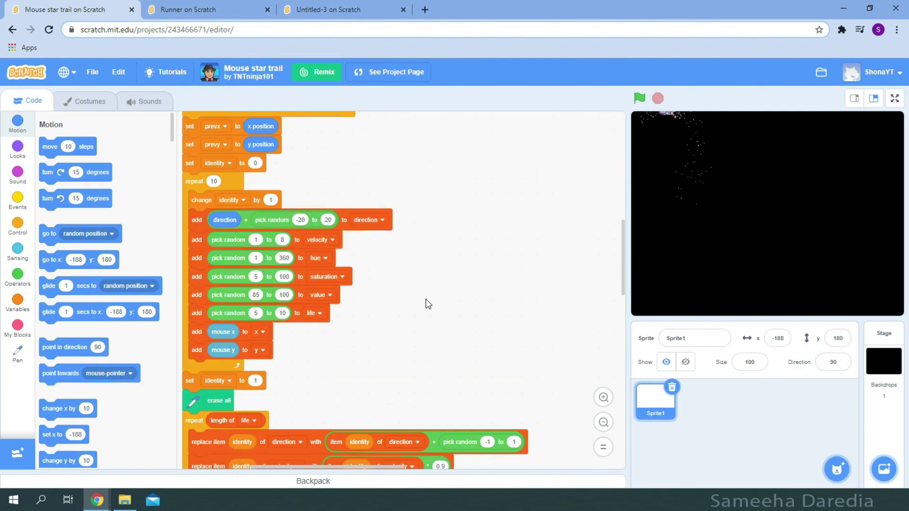
left_click(398, 483)
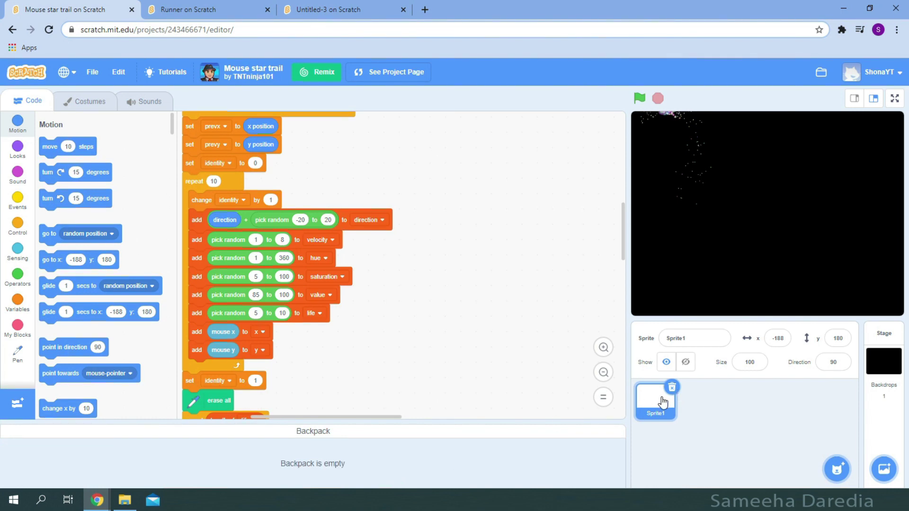
mouse_move(655, 401)
left_mouse_down()
mouse_move(280, 451)
mouse_move(267, 471)
left_mouse_up()
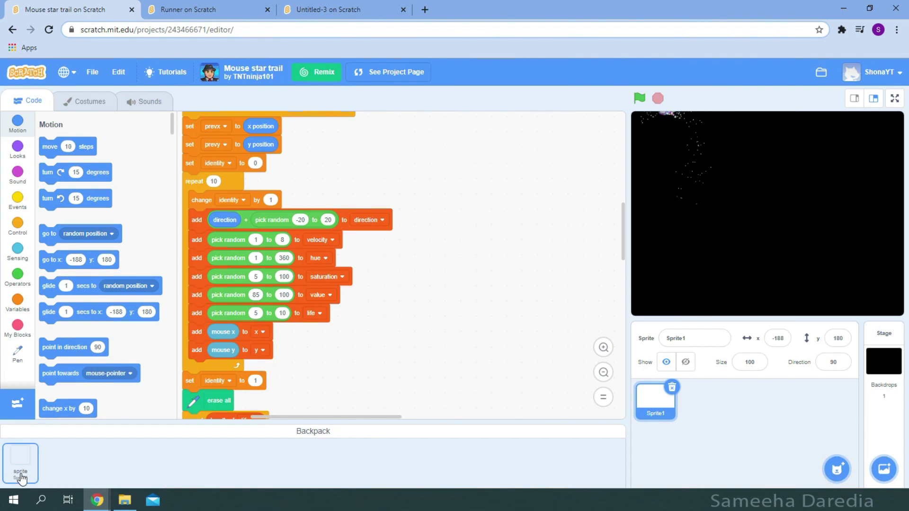
Step: Add the backpacked star trail Sprite1 to Untitled-3 and run it with the green flag
left_click(276, 431)
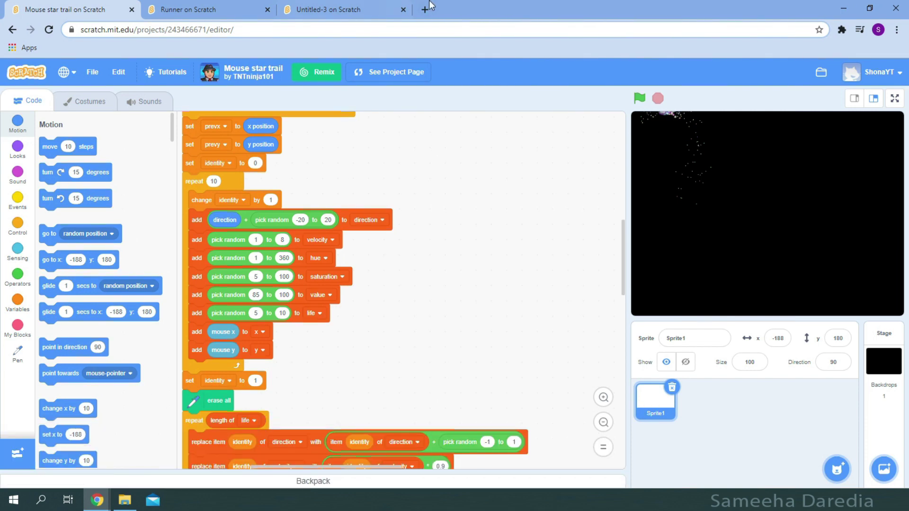
left_click(328, 9)
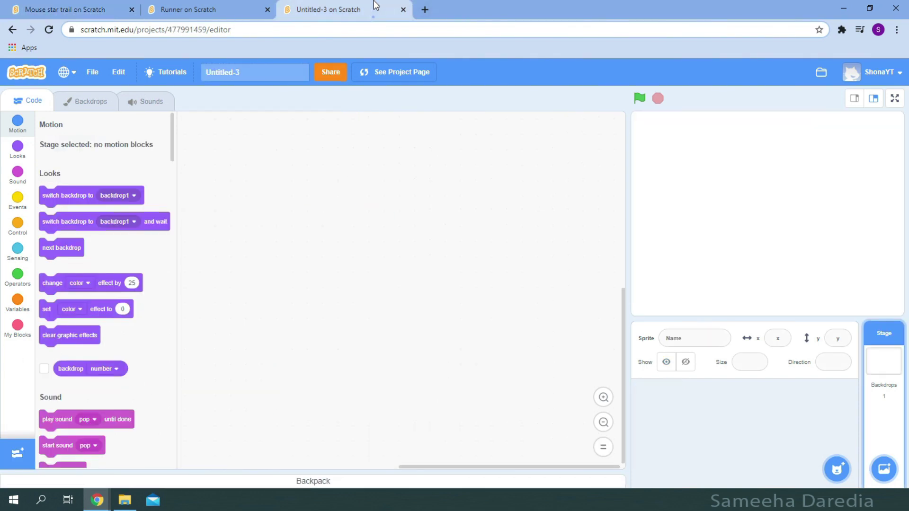
left_click(312, 481)
mouse_move(21, 466)
left_mouse_down()
mouse_move(168, 467)
mouse_move(698, 410)
left_mouse_up()
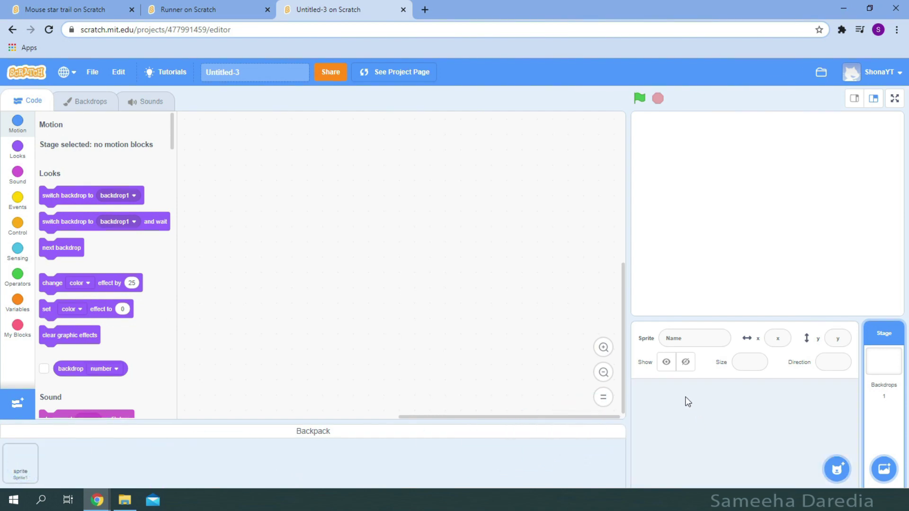
scroll(285, 244, "down", 3)
scroll(285, 244, "down", 5)
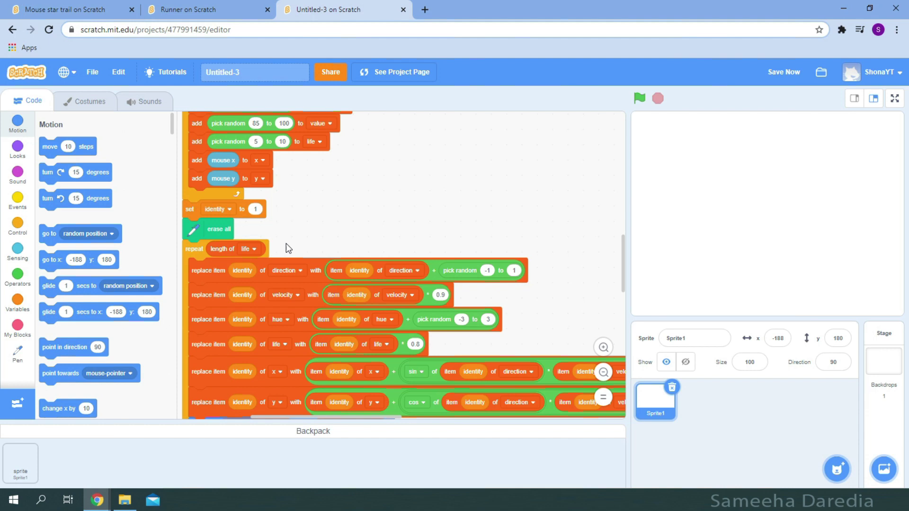
left_click(313, 431)
scroll(417, 268, "up", 8)
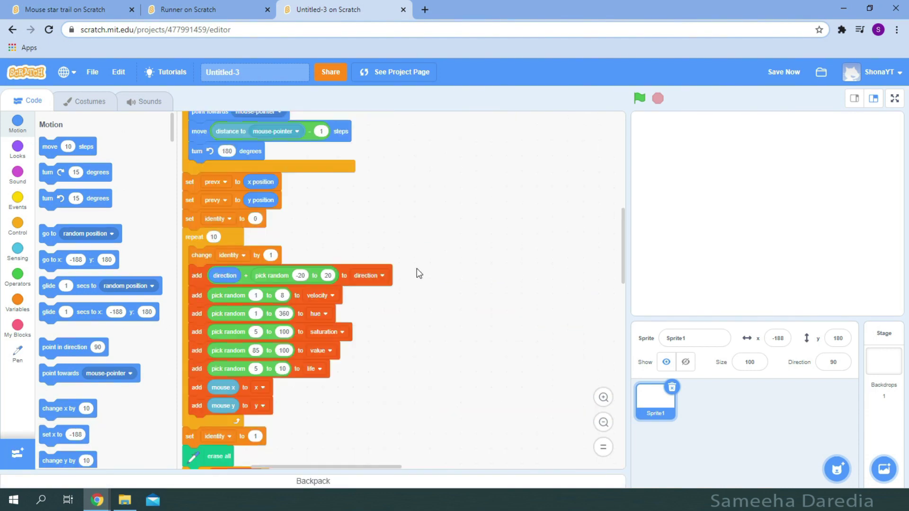
left_click(639, 98)
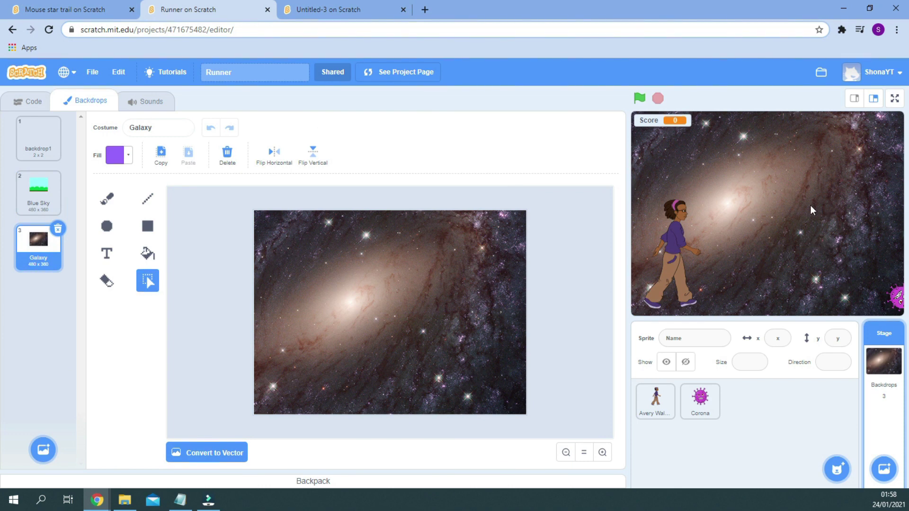
left_click(312, 481)
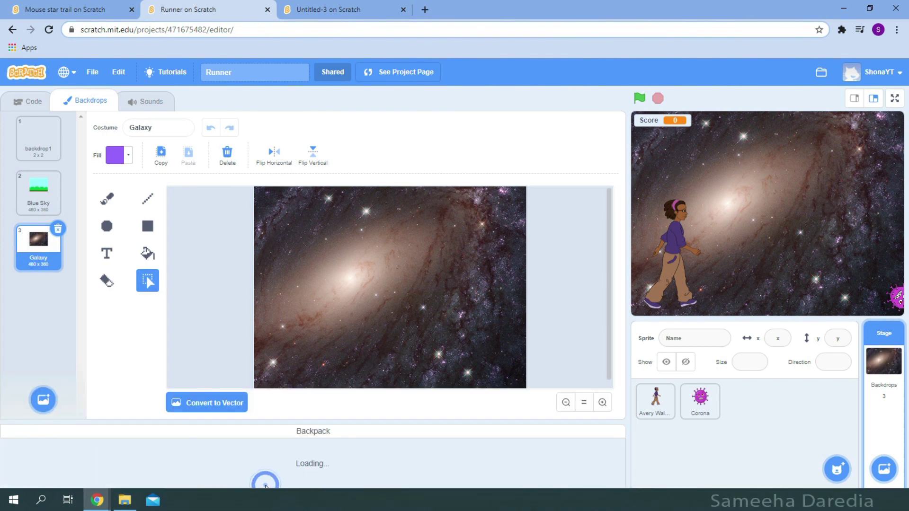
left_click_drag(39, 245, 65, 458)
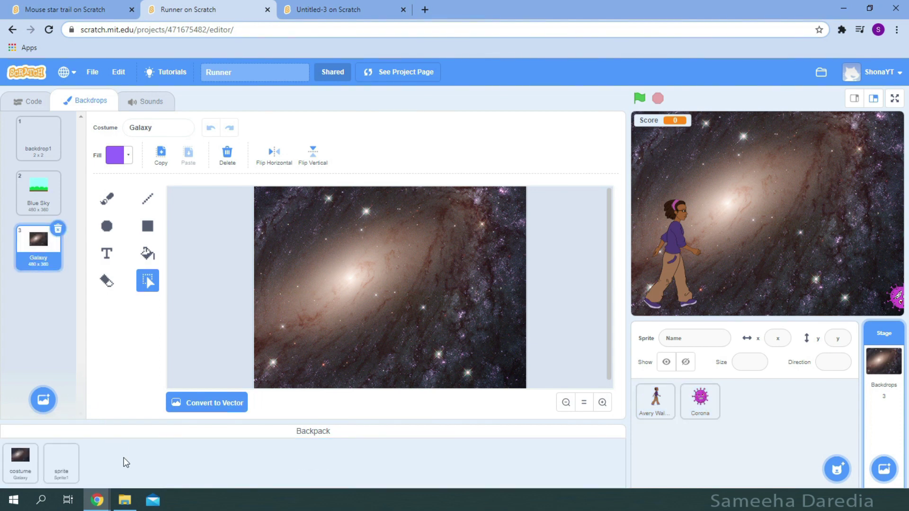
left_click(312, 431)
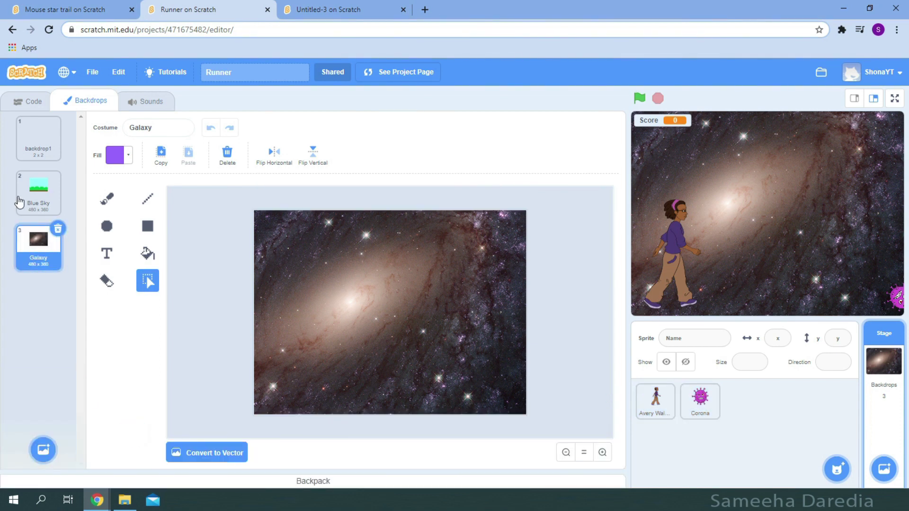
left_click(39, 192)
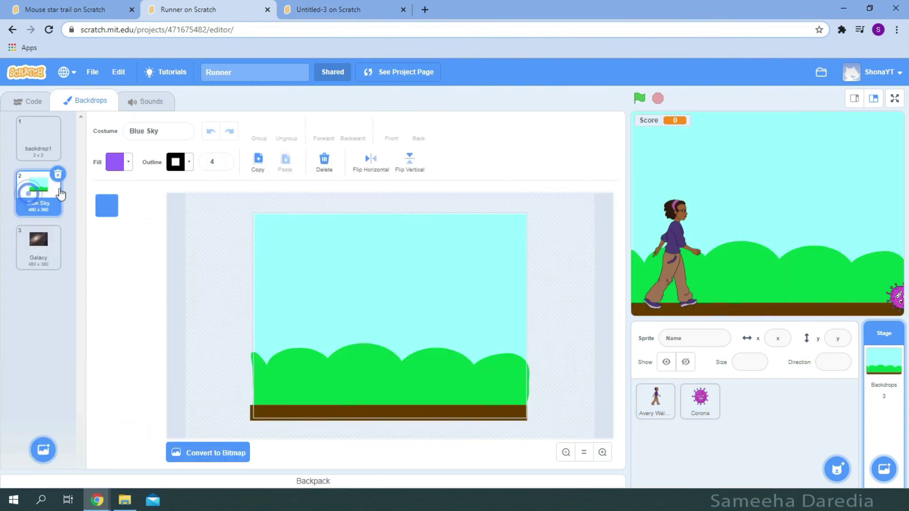
Step: Add the Galaxy backdrop to Untitled-3, test-run the star trail over it, then collapse the backpack
left_click(328, 10)
left_click(313, 481)
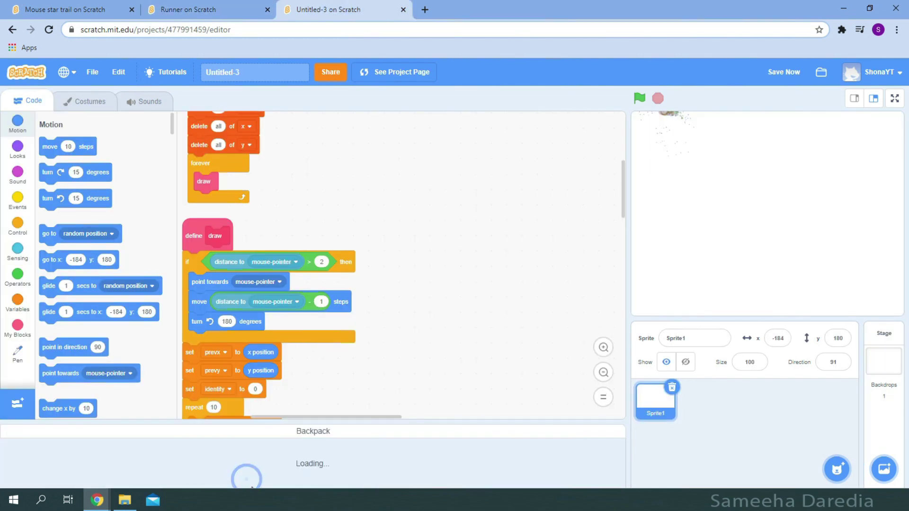
mouse_move(20, 457)
left_mouse_down()
mouse_move(582, 466)
mouse_move(884, 360)
left_mouse_up()
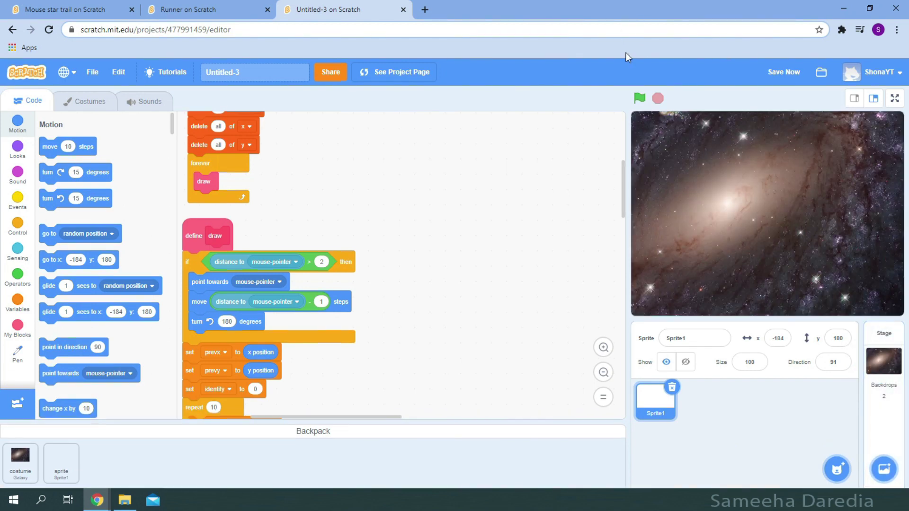
left_click(639, 98)
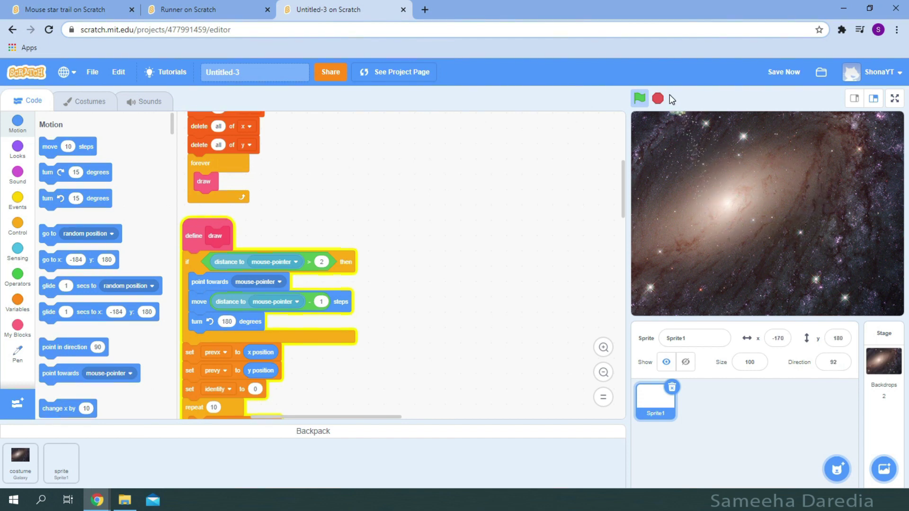
left_click(658, 99)
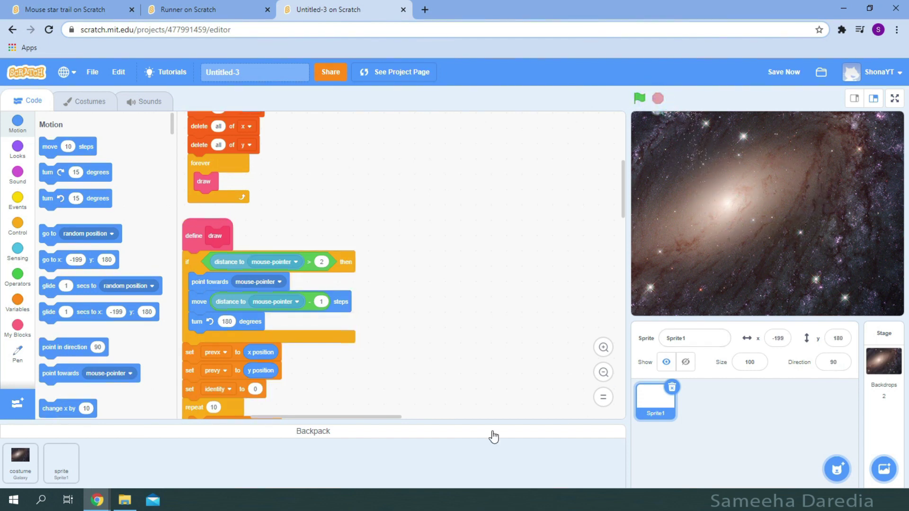
left_click(435, 431)
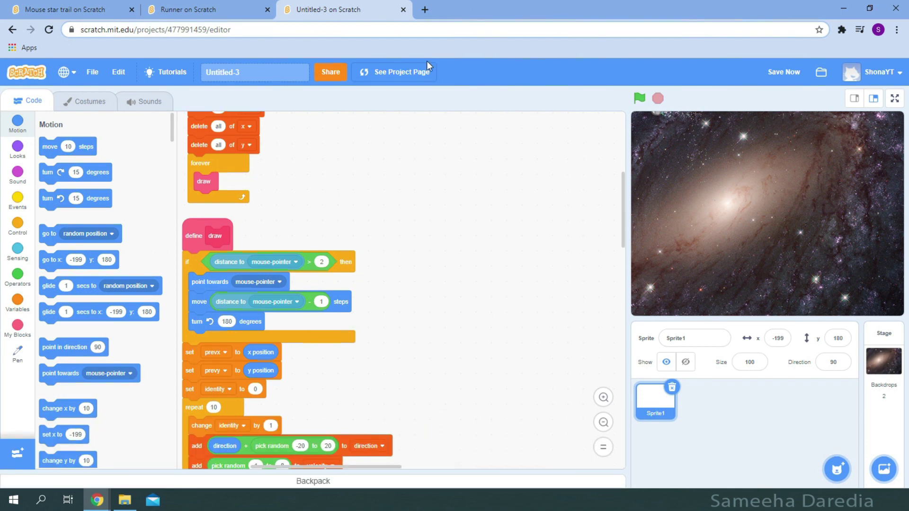
left_click(420, 75)
left_click(528, 319)
type("Th")
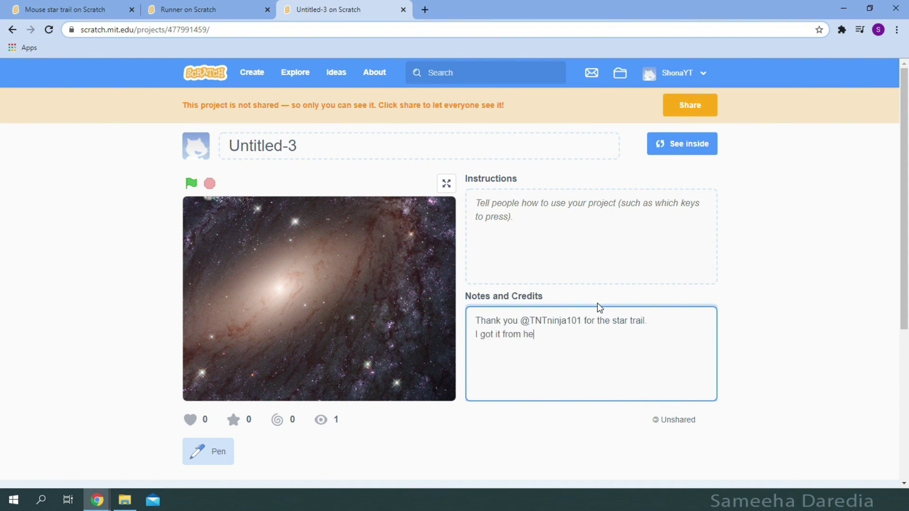
Step: Copy the Mouse star trail project page's URL and paste it into Untitled-3's Notes and Credits
left_click(71, 10)
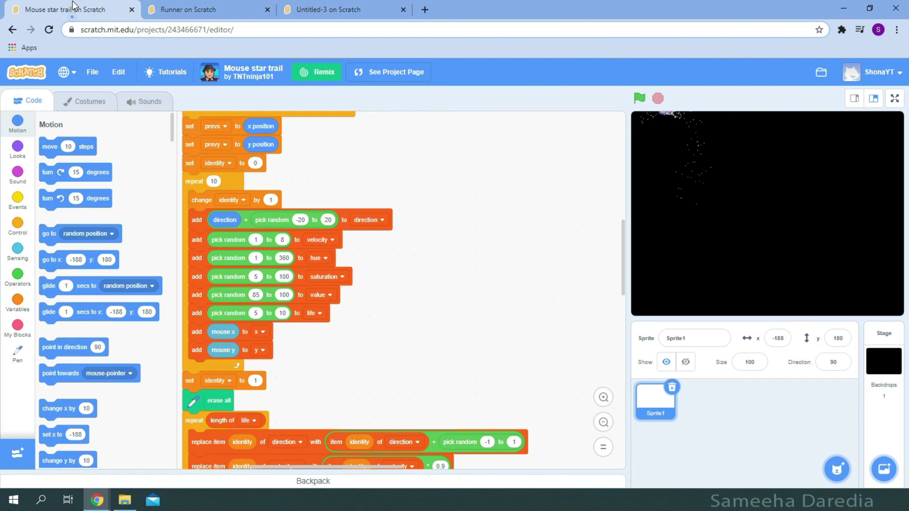
left_click(394, 72)
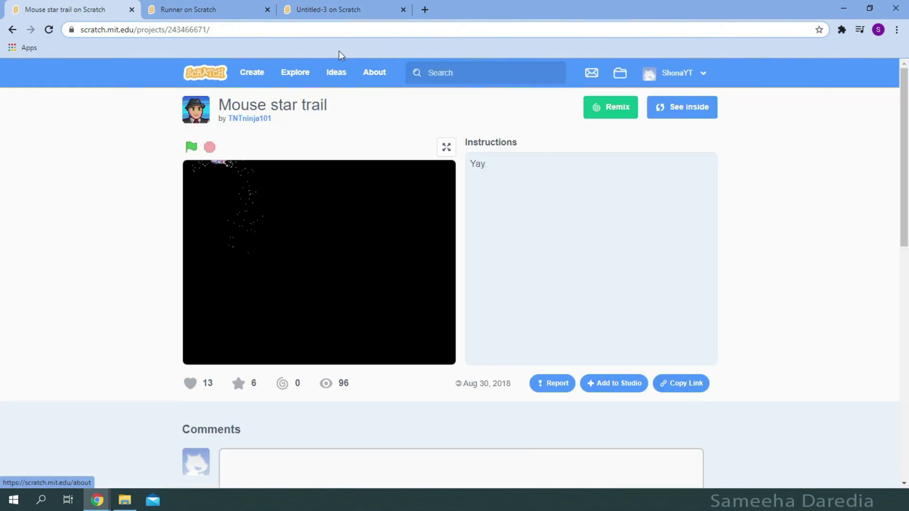
left_click(207, 30)
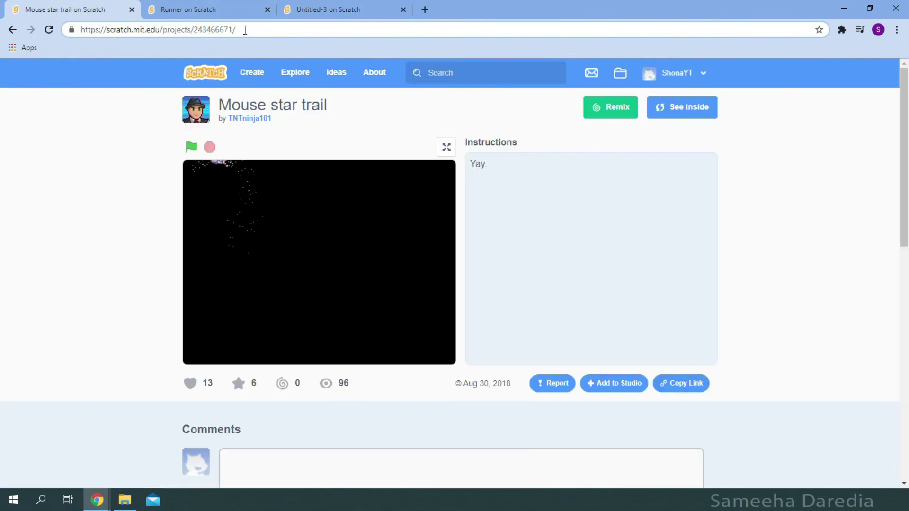
left_click_drag(244, 28, 72, 29)
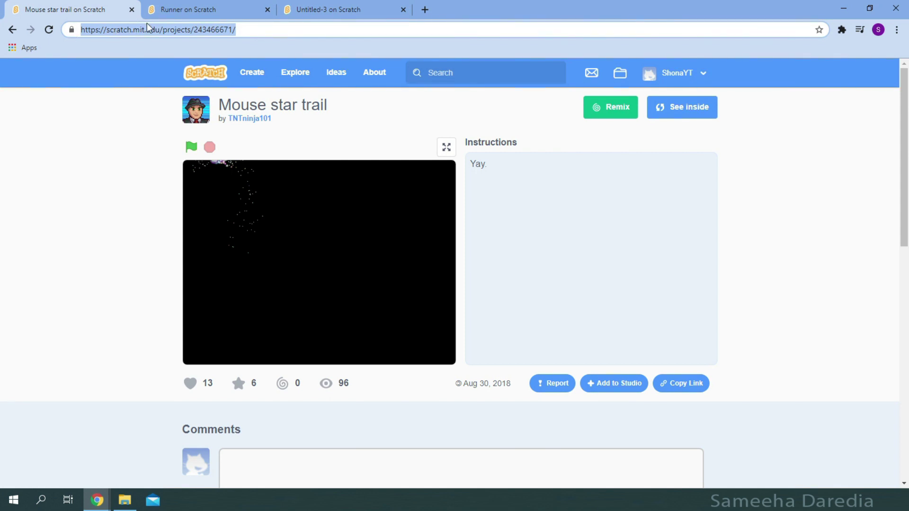
left_click(328, 10)
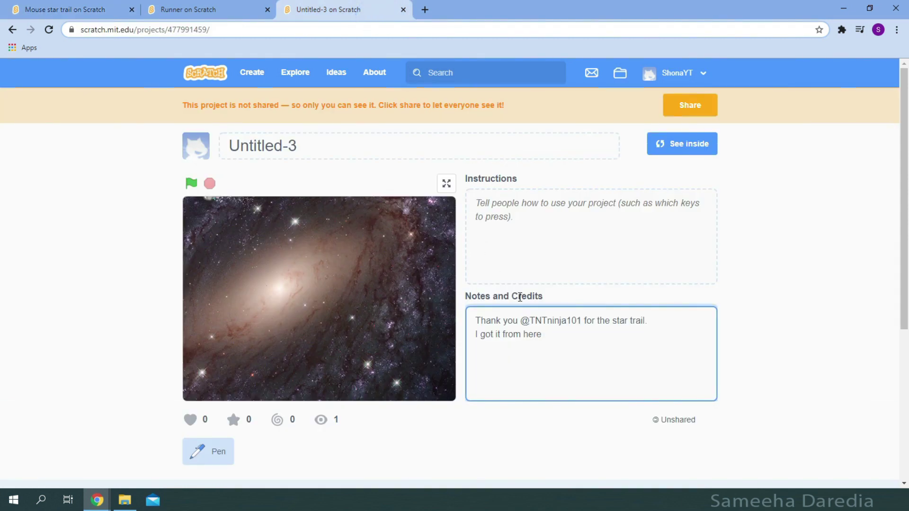
type("https://scratch.mit.edu/projects/243466671/")
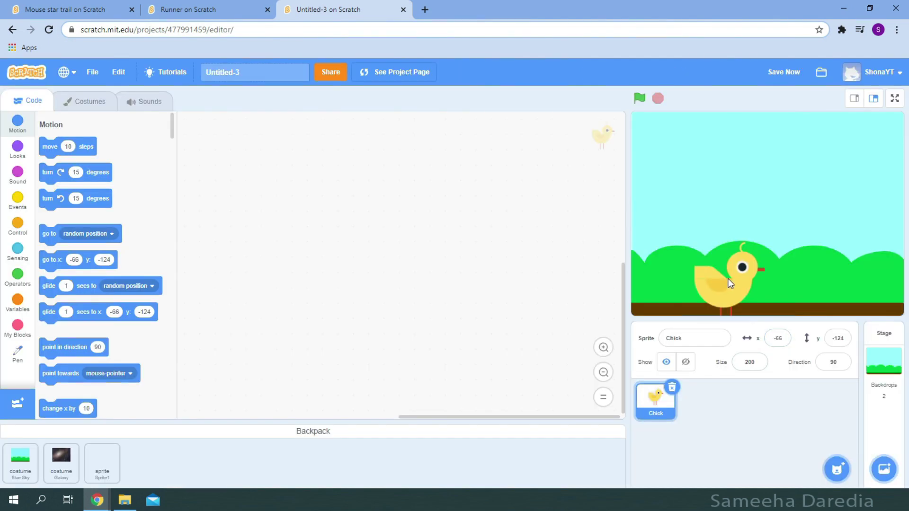
Step: Store the Jump sound from Runner's Avery Walking sprite in the backpack
left_click_drag(727, 279, 746, 258)
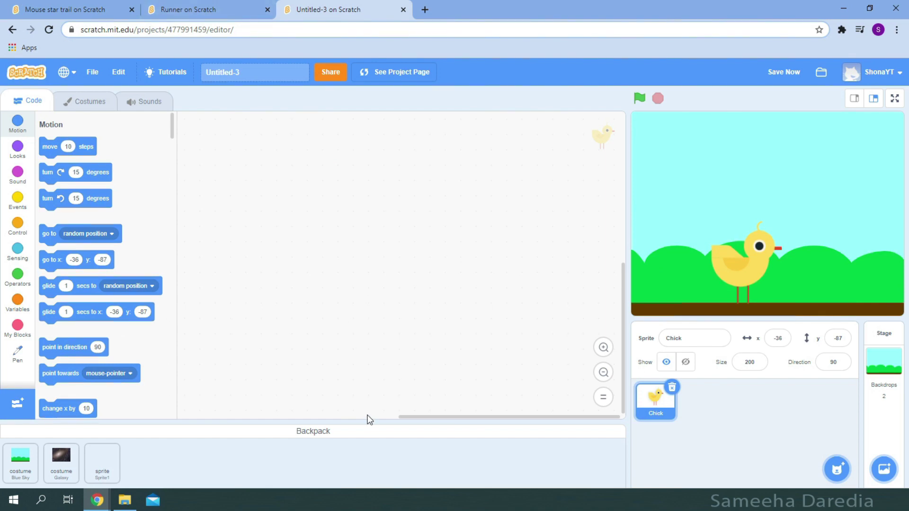
left_click(355, 440)
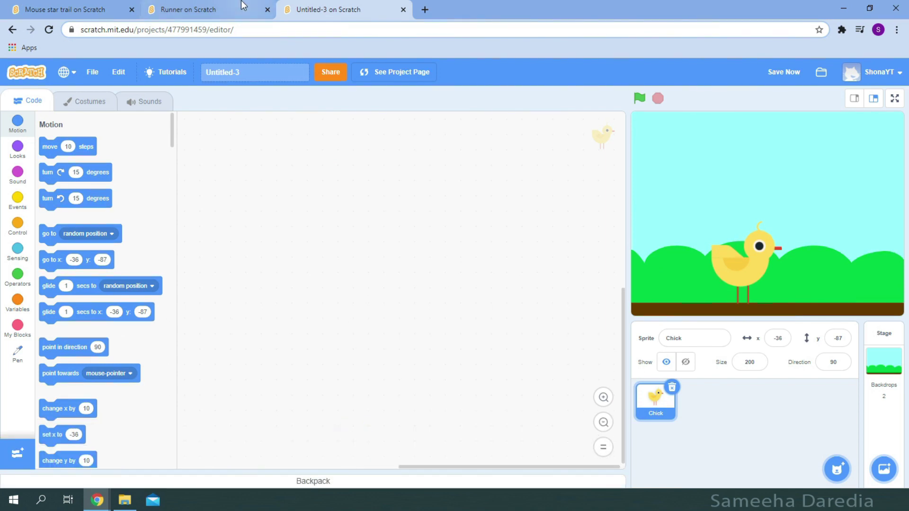
left_click(206, 9)
left_click(655, 401)
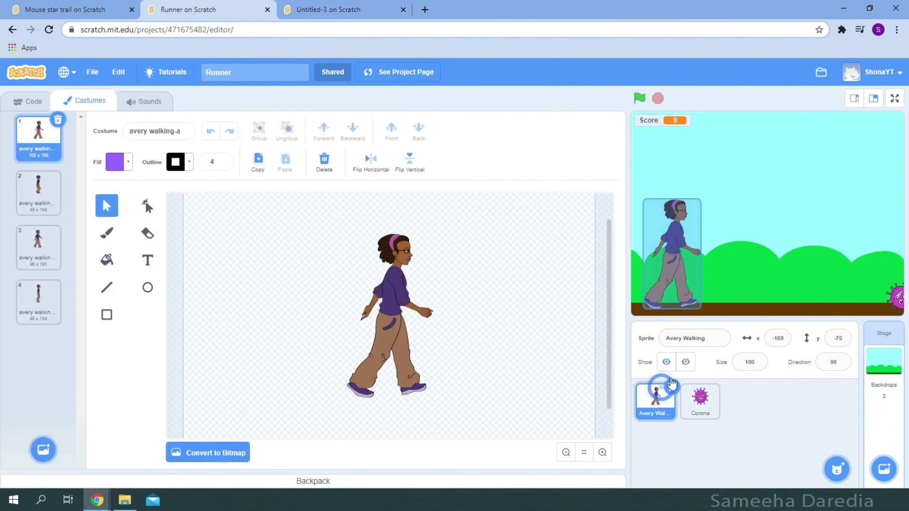
left_click(149, 101)
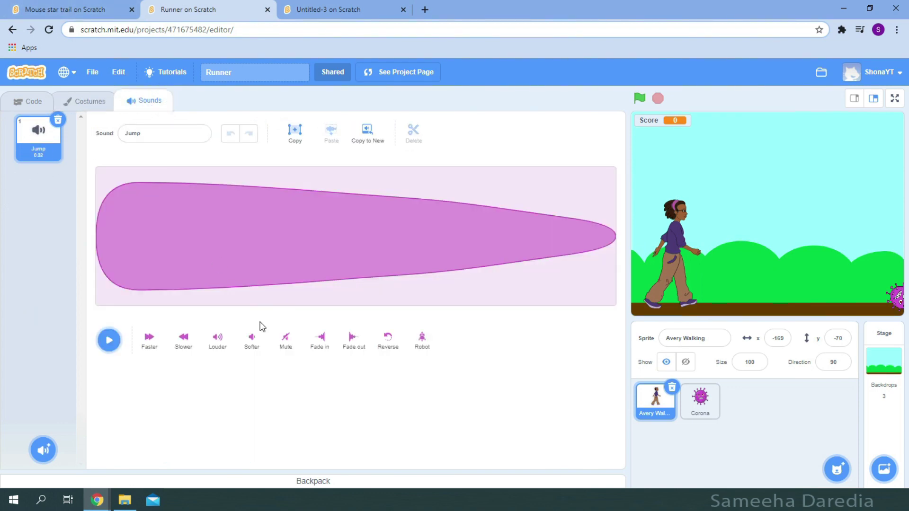
left_click(282, 483)
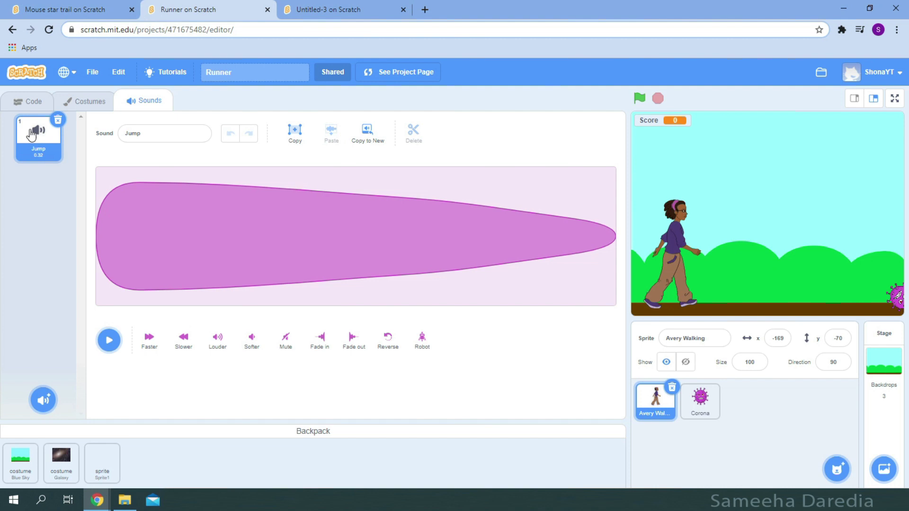
left_click_drag(31, 134, 155, 471)
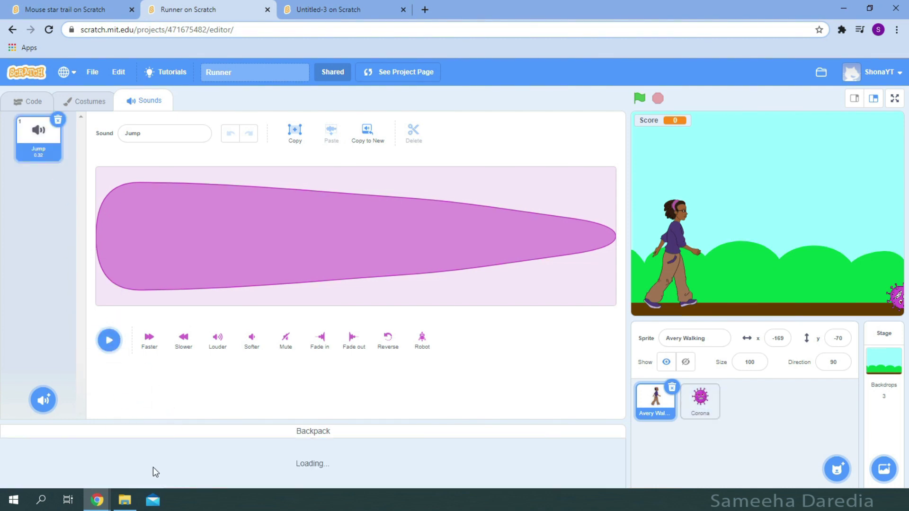
left_click(208, 428)
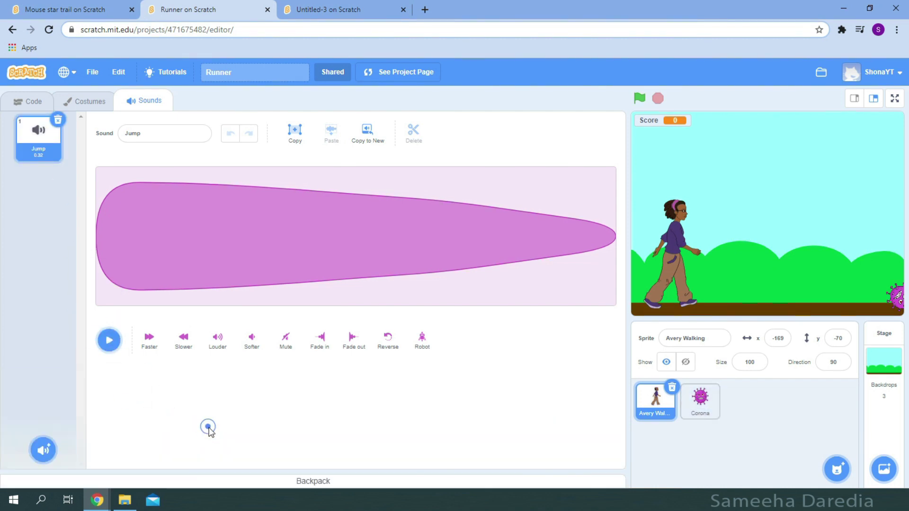
Step: Add the Jump sound to Untitled-3's Chick sprite and delete its Chirp sound
left_click(328, 9)
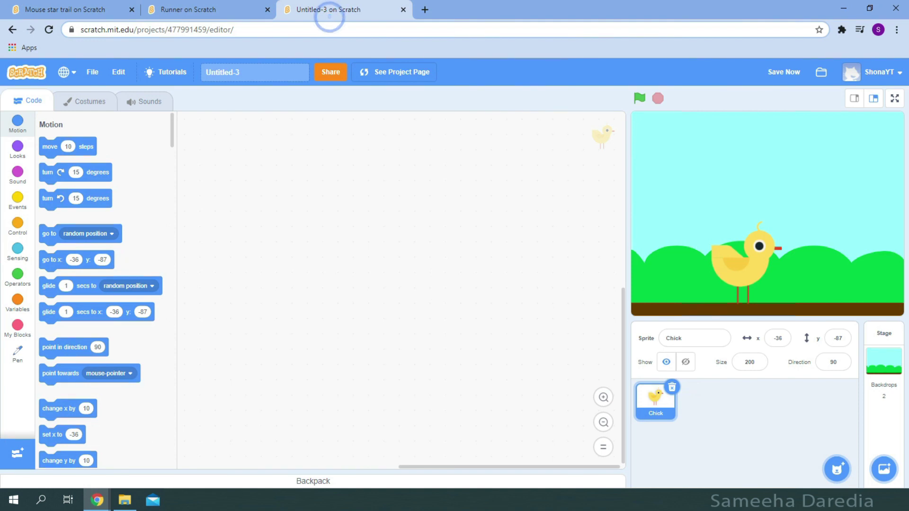
left_click(252, 481)
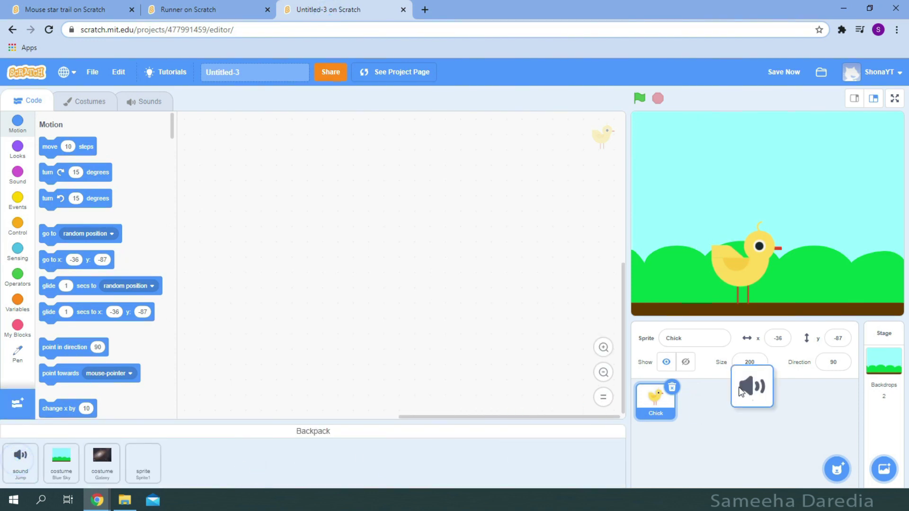
left_click_drag(740, 391, 666, 410)
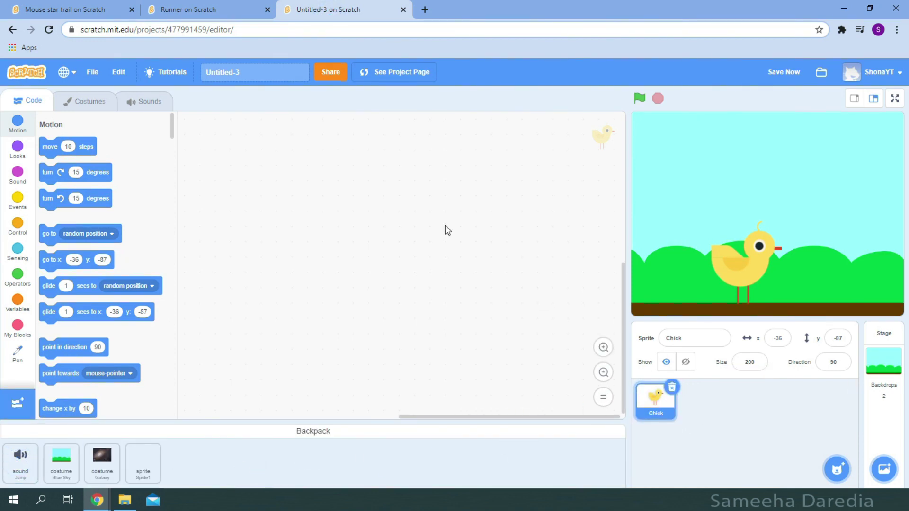
left_click(127, 99)
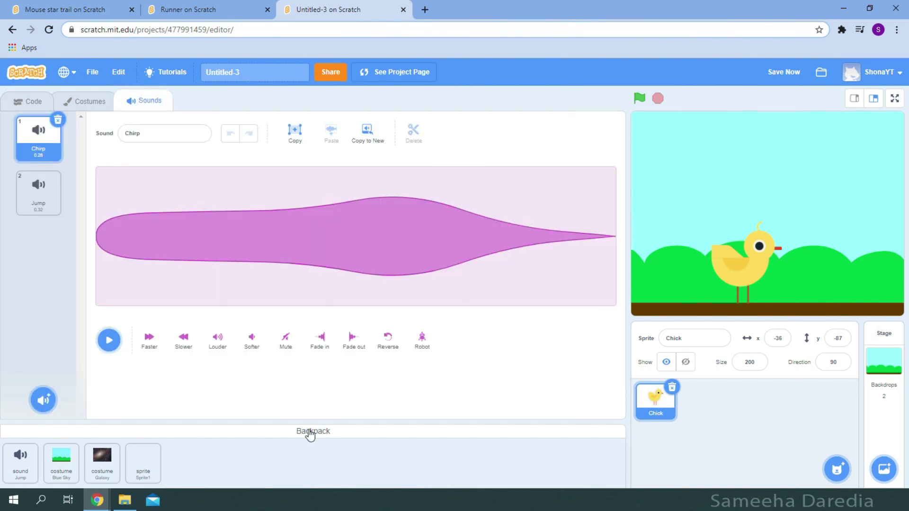
left_click(310, 433)
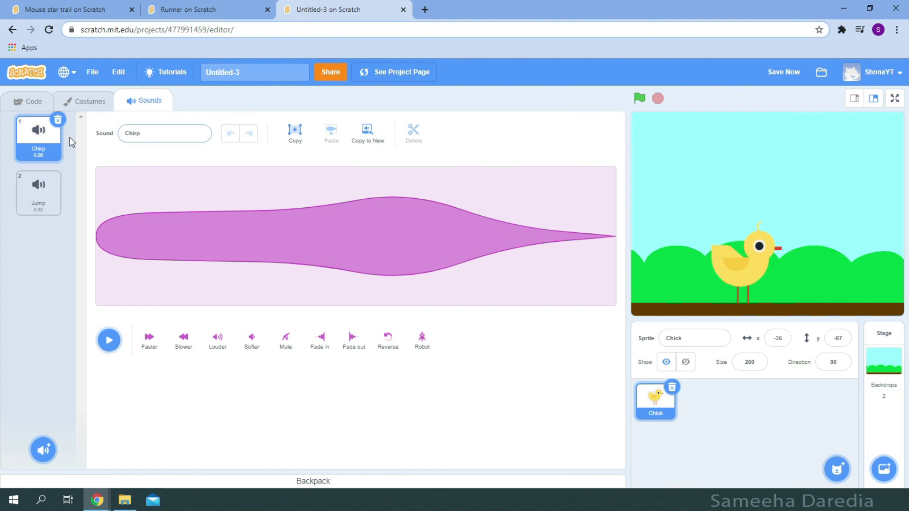
left_click(58, 120)
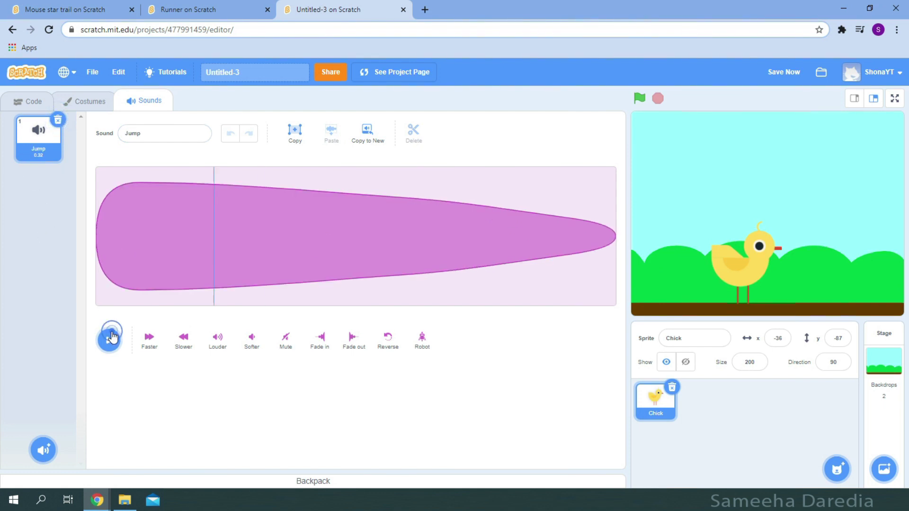
left_click(33, 100)
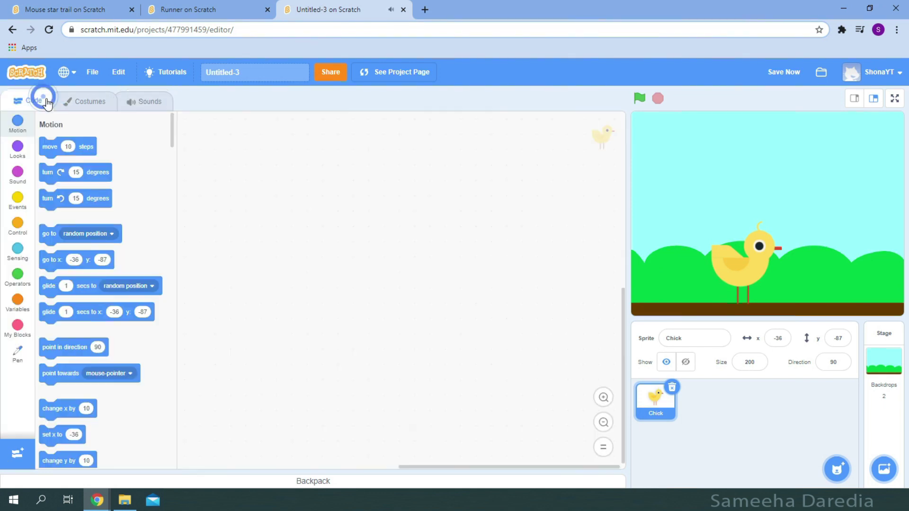
Step: Save the Runner sprite's jump script into the backpack
left_click(188, 9)
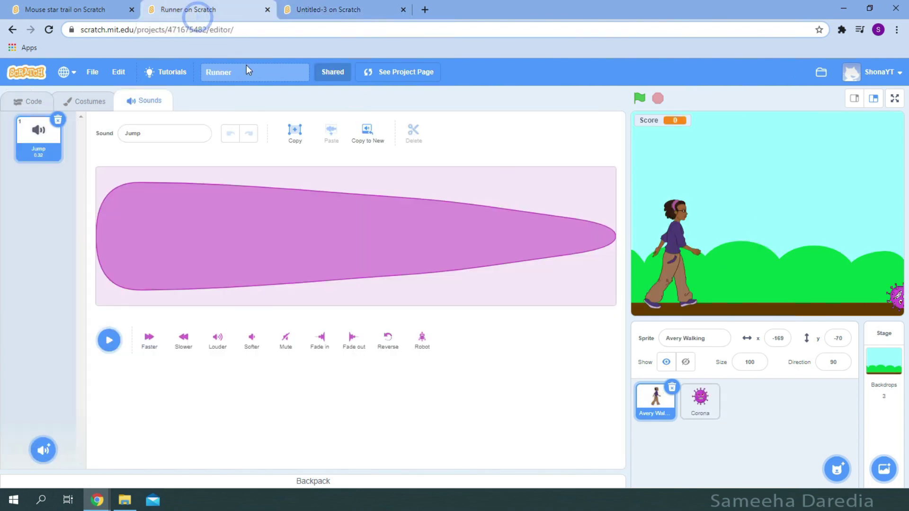
left_click(33, 101)
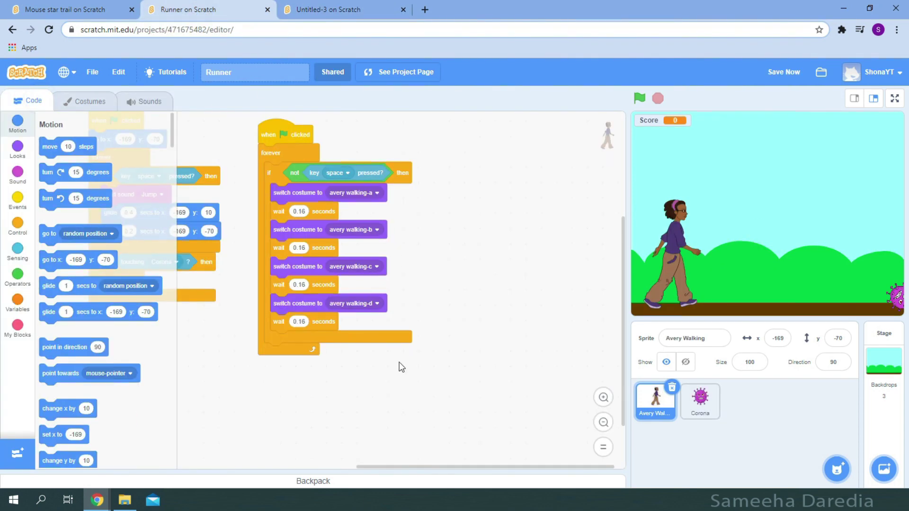
left_click_drag(402, 367, 495, 438)
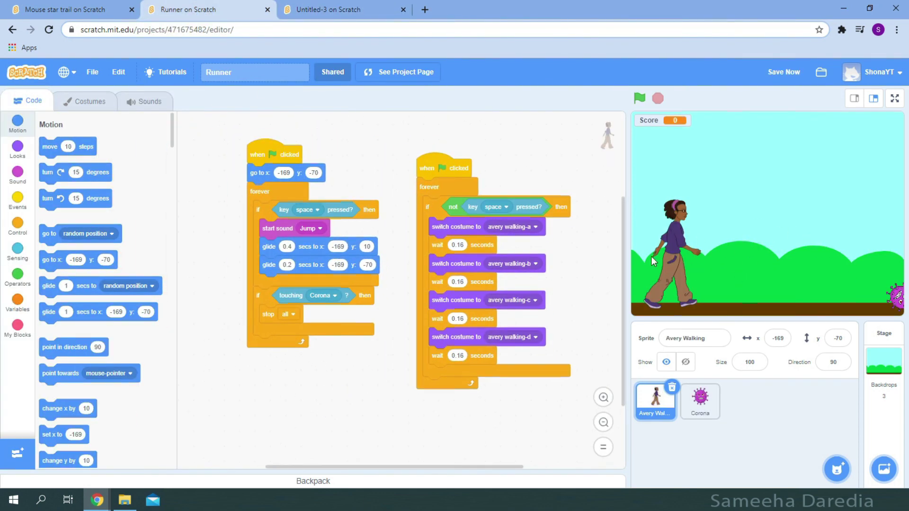
left_click(314, 481)
left_click_drag(268, 152, 204, 459)
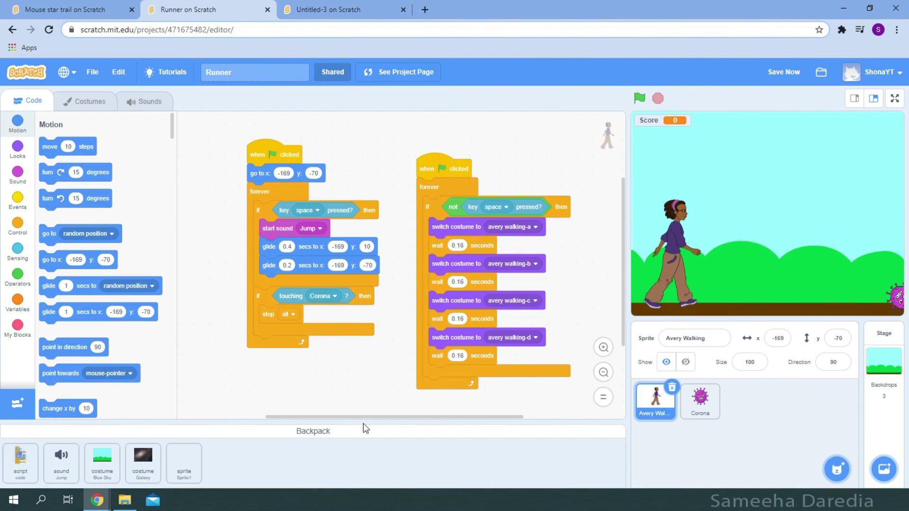
left_click(342, 432)
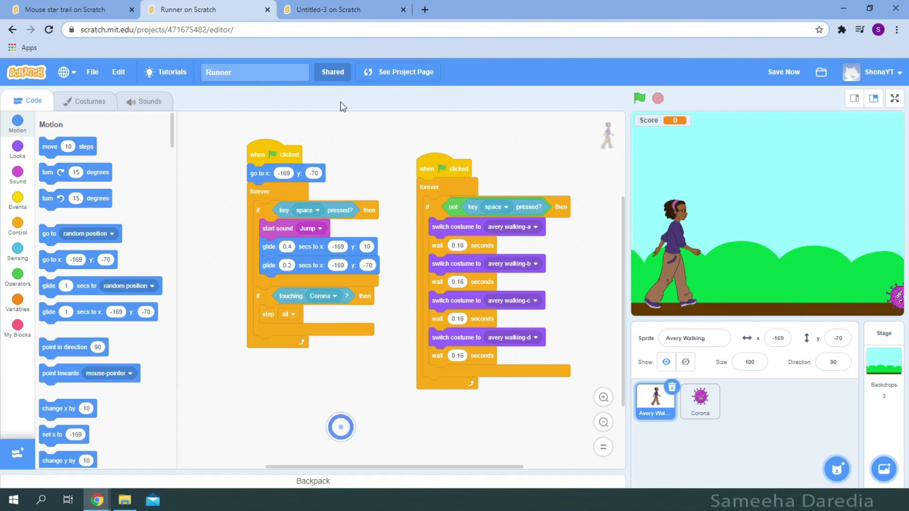
Step: Add the jump script to Untitled-3's Chick and remove its 'touching Corona' check
left_click(319, 10)
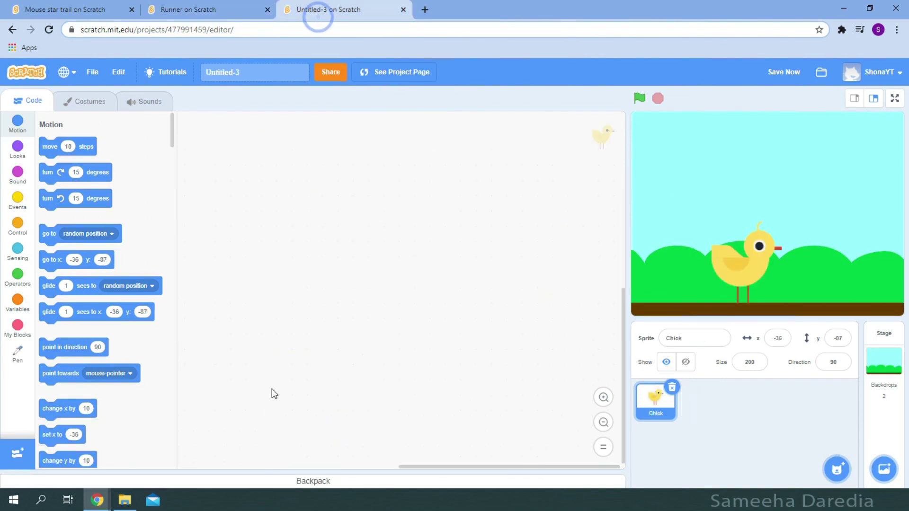
left_click(290, 483)
mouse_move(20, 457)
left_mouse_down()
mouse_move(321, 229)
mouse_move(672, 410)
left_mouse_up()
scroll(357, 251, "up", 2)
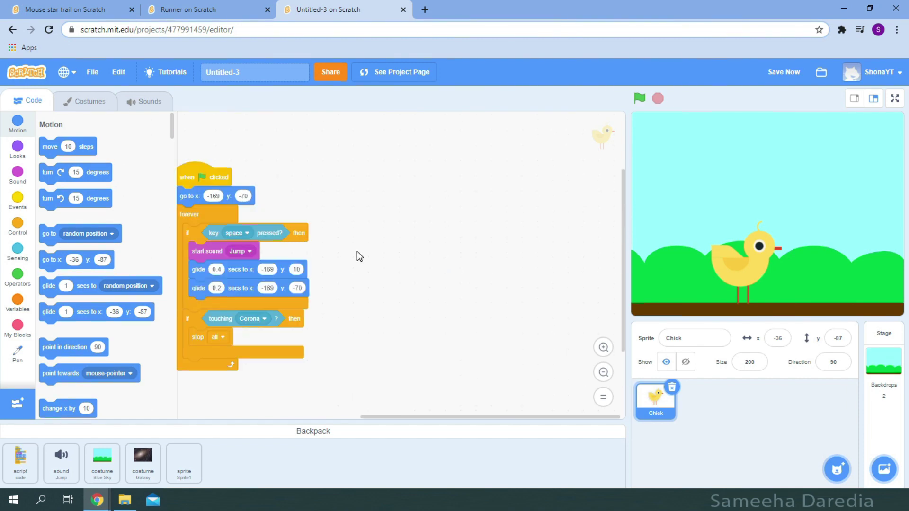
left_click_drag(231, 178, 344, 136)
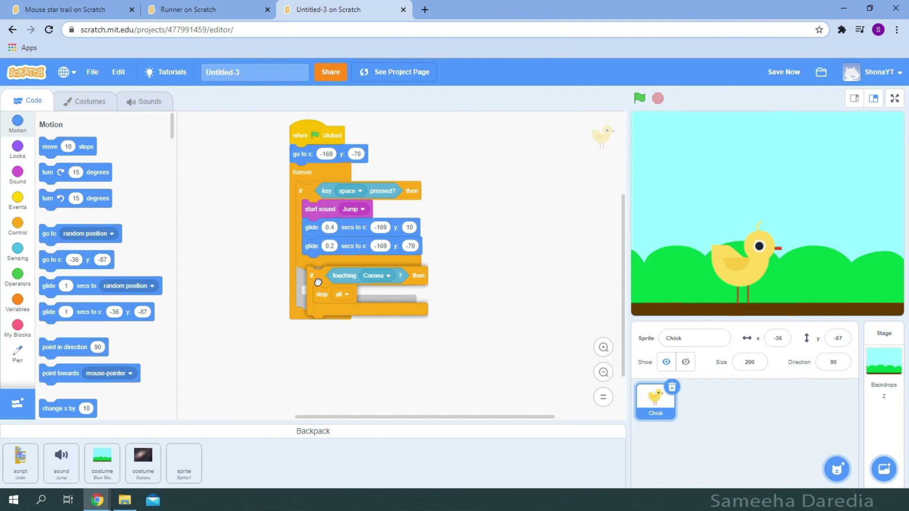
left_click_drag(305, 280, 149, 284)
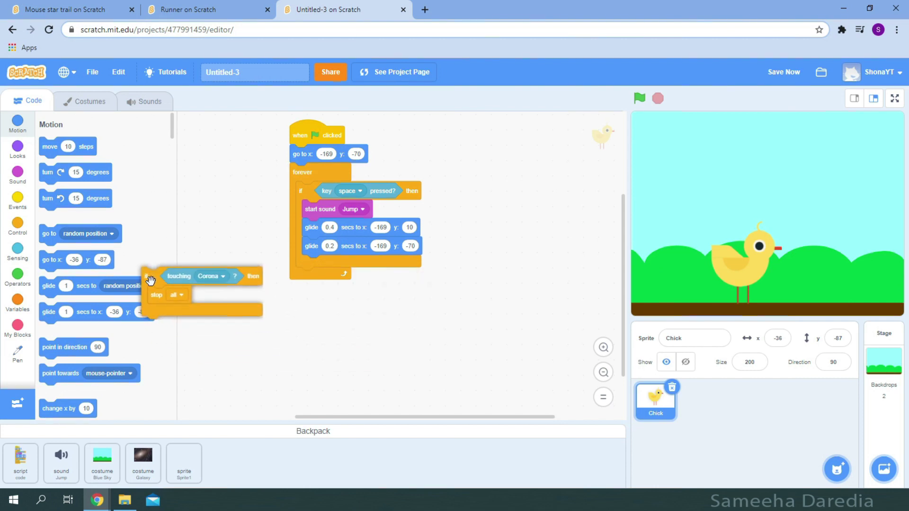
Step: Test the Chick's jump by running the project and pressing space twice
left_click(639, 99)
key("space")
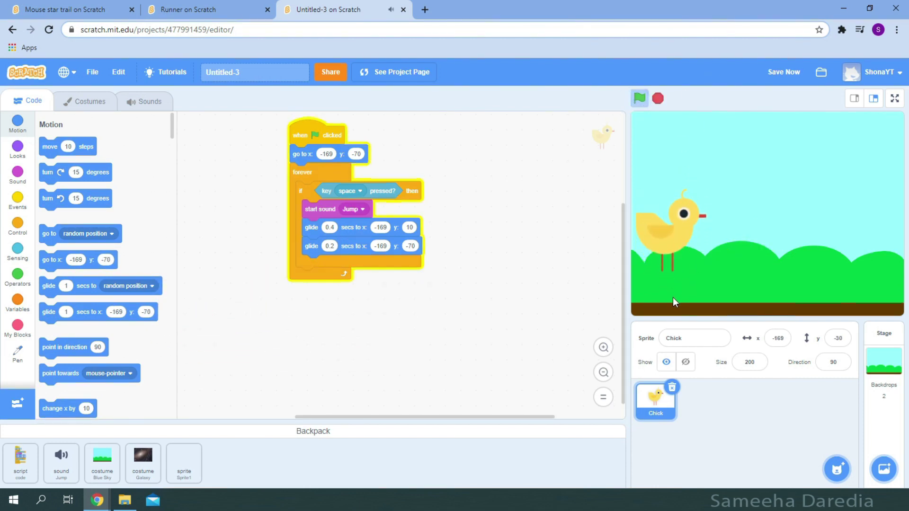
key("space")
left_click(658, 98)
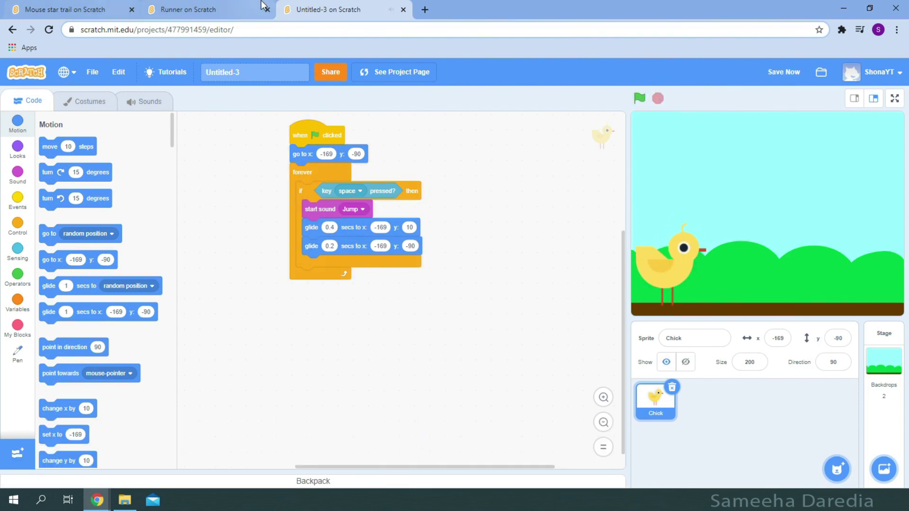
Step: Save the Corona sprite's Corona costume from Runner into the backpack, then return to Untitled-3
left_click(183, 8)
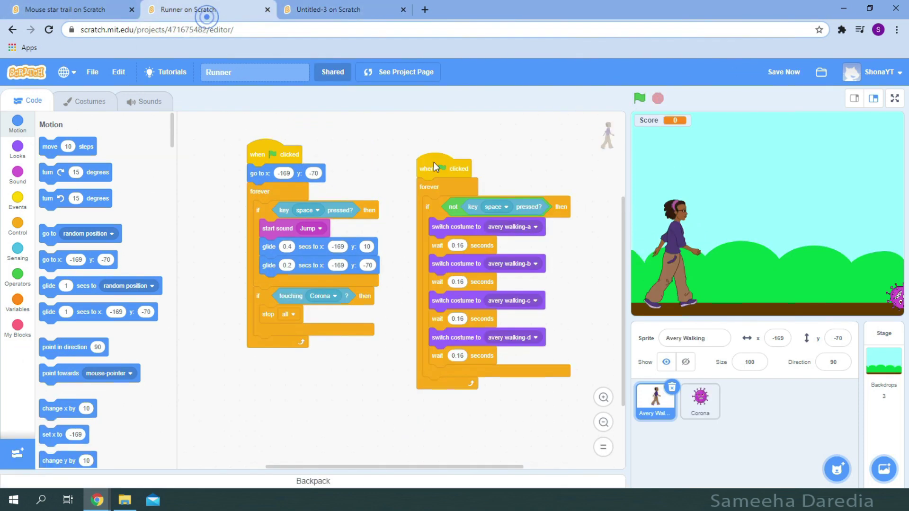
left_click(704, 406)
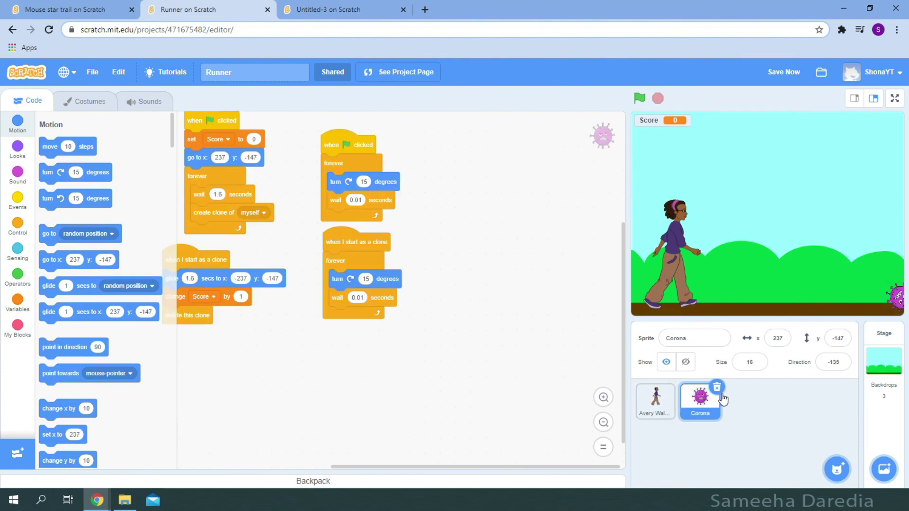
left_click_drag(389, 378, 452, 410)
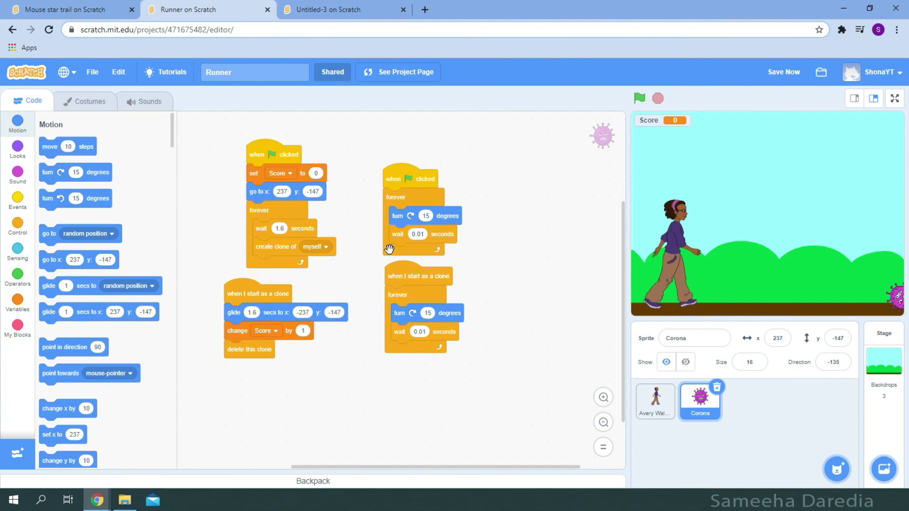
left_click(89, 101)
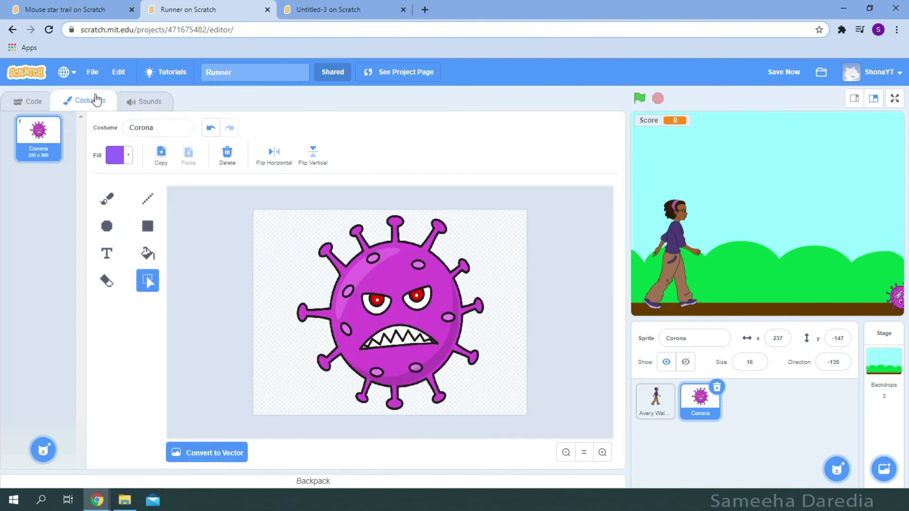
left_click(313, 481)
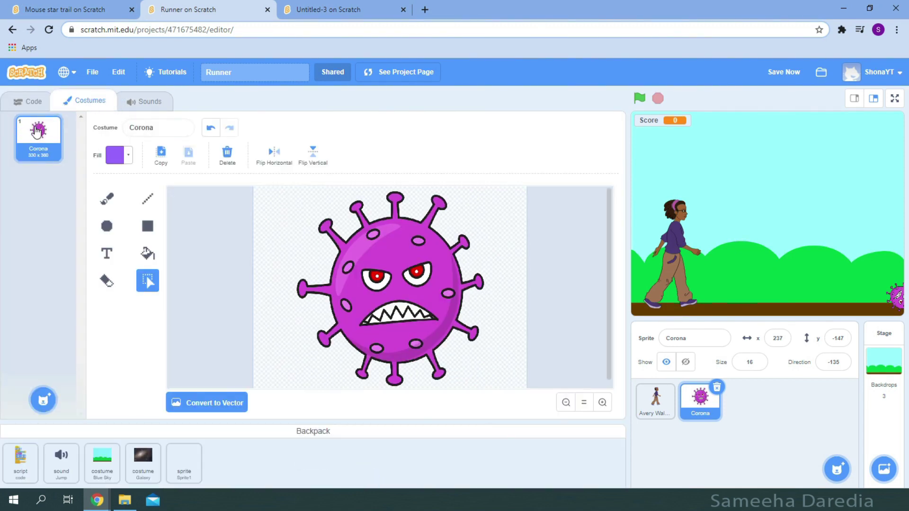
left_click_drag(39, 135, 223, 461)
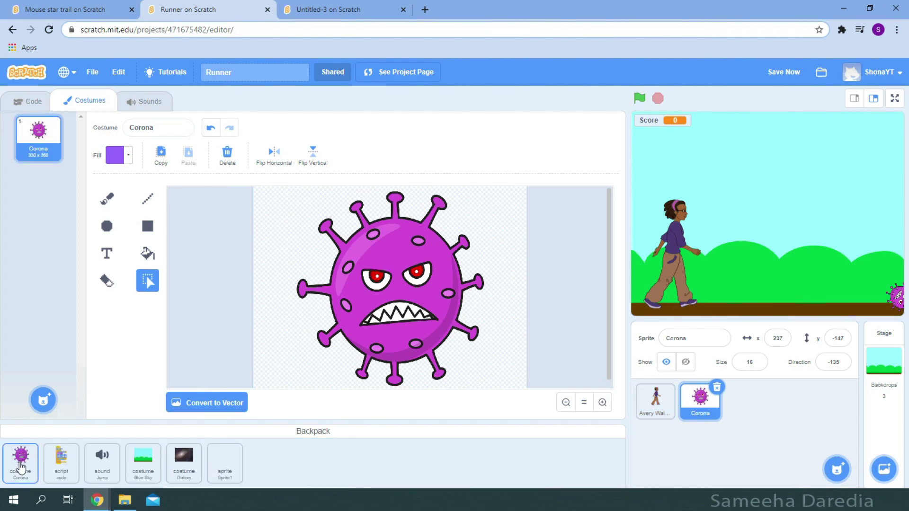
left_click(339, 432)
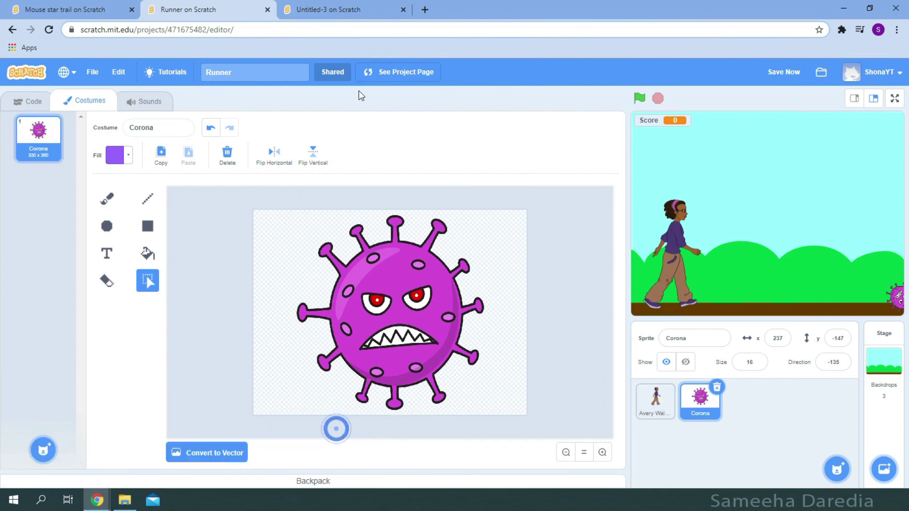
left_click(329, 10)
Step: Give the Chick the Corona costume at size 50, then test its jump with space
left_click(313, 480)
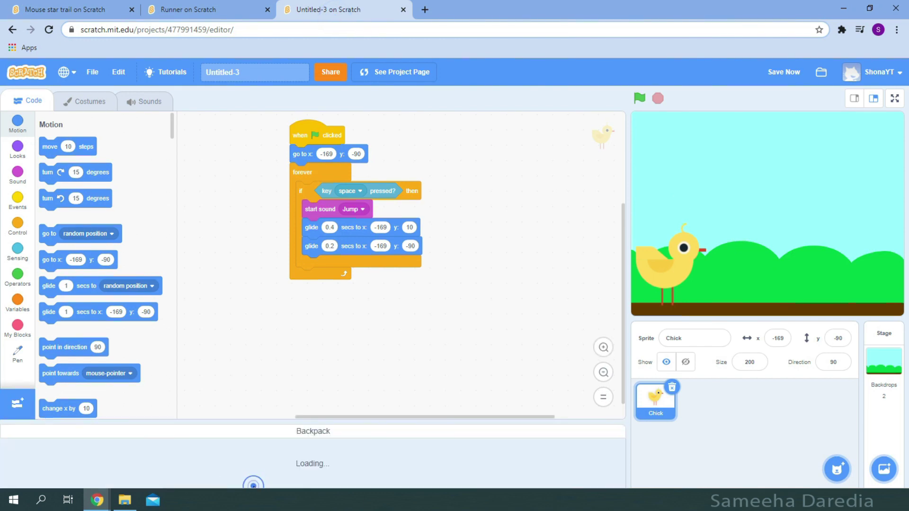
mouse_move(21, 461)
left_mouse_down()
mouse_move(692, 434)
mouse_move(672, 417)
left_mouse_up()
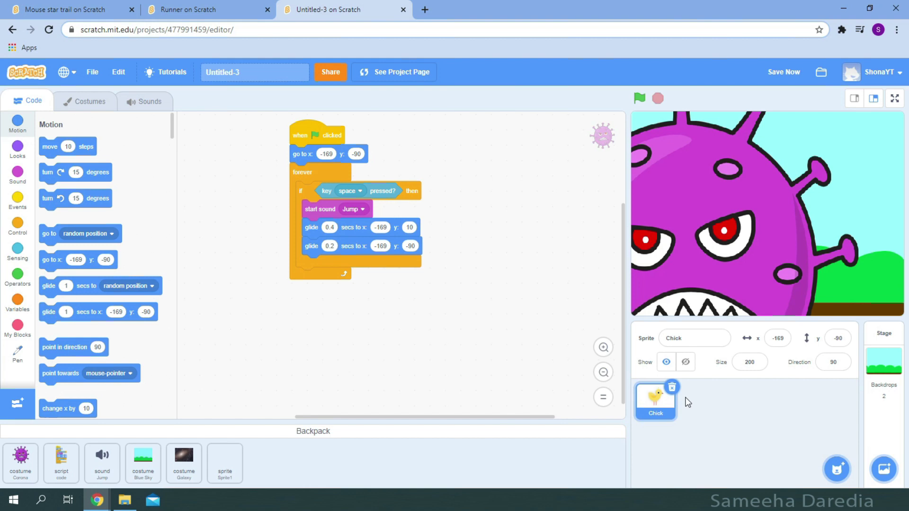
left_click(759, 361)
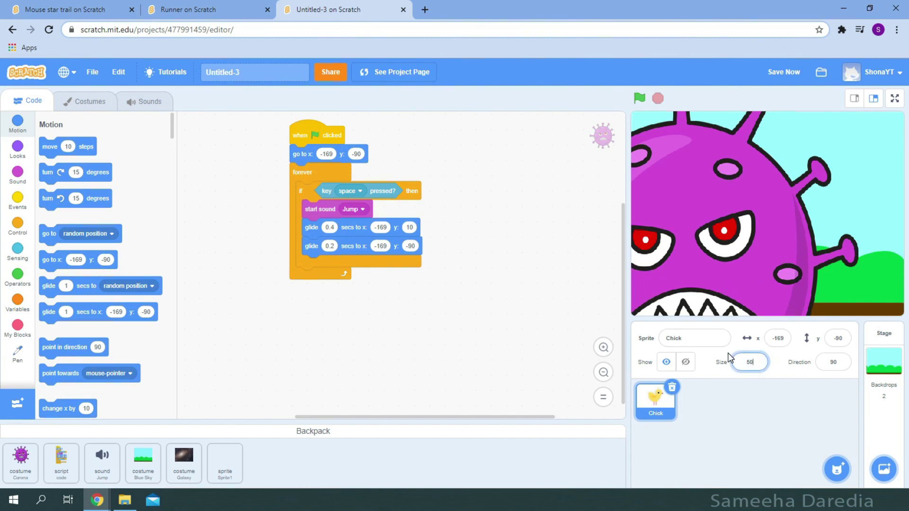
key("Return")
left_click_drag(695, 225, 707, 219)
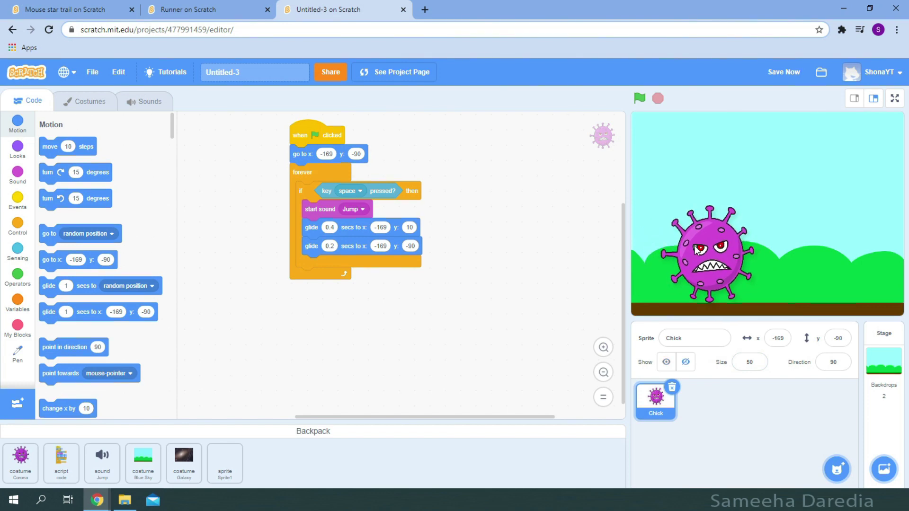
left_click(639, 99)
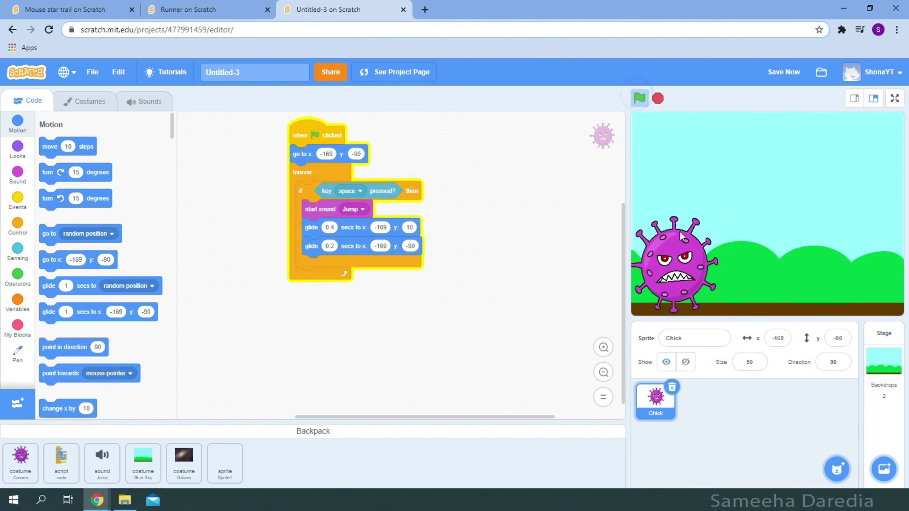
key("space")
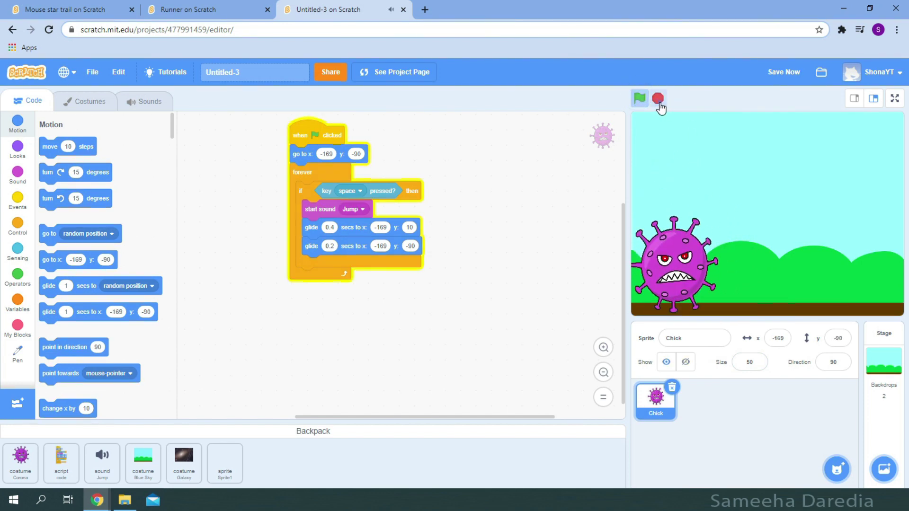